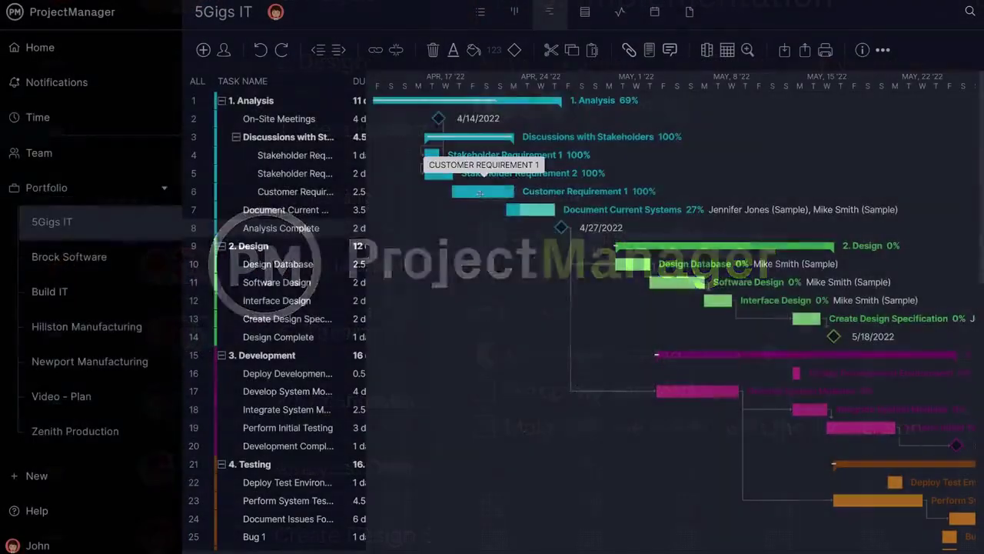
Step: Link from Customer Requirement 1, move Analysis Complete to 5/2/2022, and set Document Current Systems to 67%
mouse_move(479, 193)
mouse_down()
mouse_move(480, 243)
mouse_move(531, 210)
mouse_move(593, 213)
mouse_up()
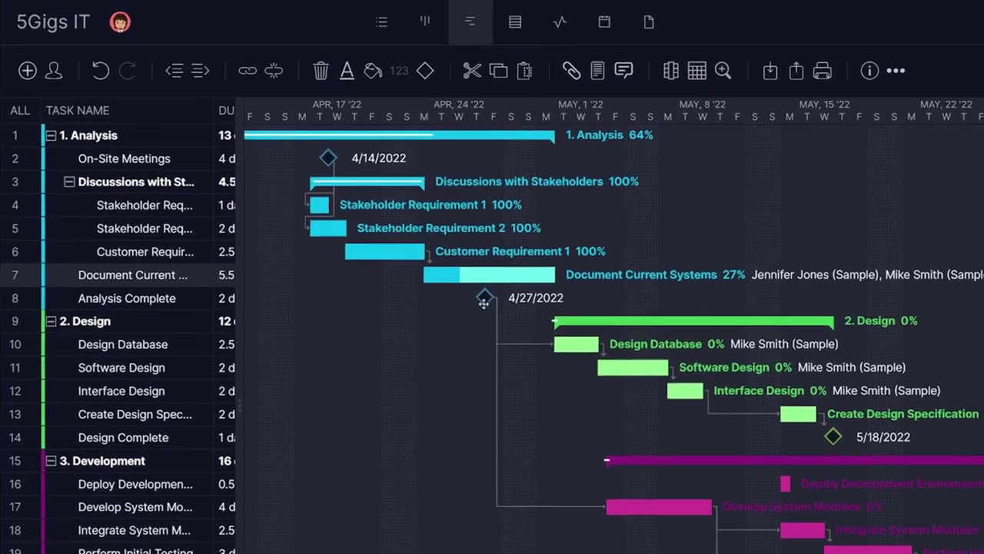
drag(484, 300, 548, 299)
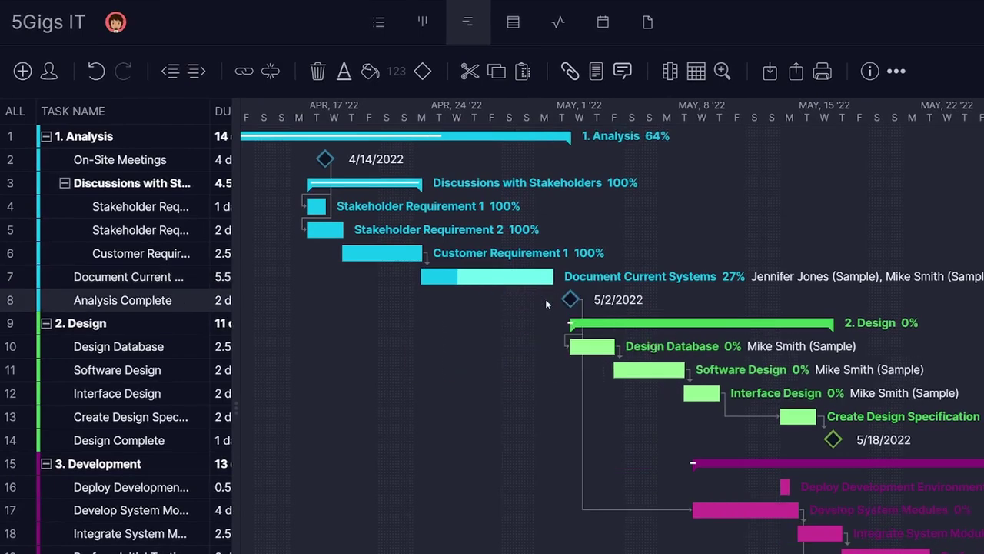
drag(458, 276, 510, 278)
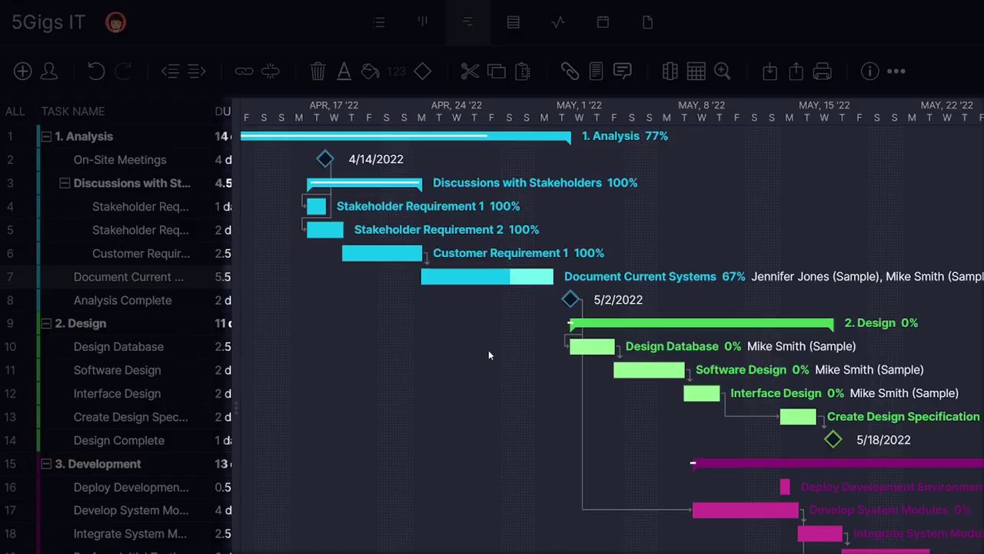
Step: Add the tasks Alpha Test, Share Data with Team and Development below row 20
text(Alpha Test)
key(Return)
text(Share Data with Team)
key(Return)
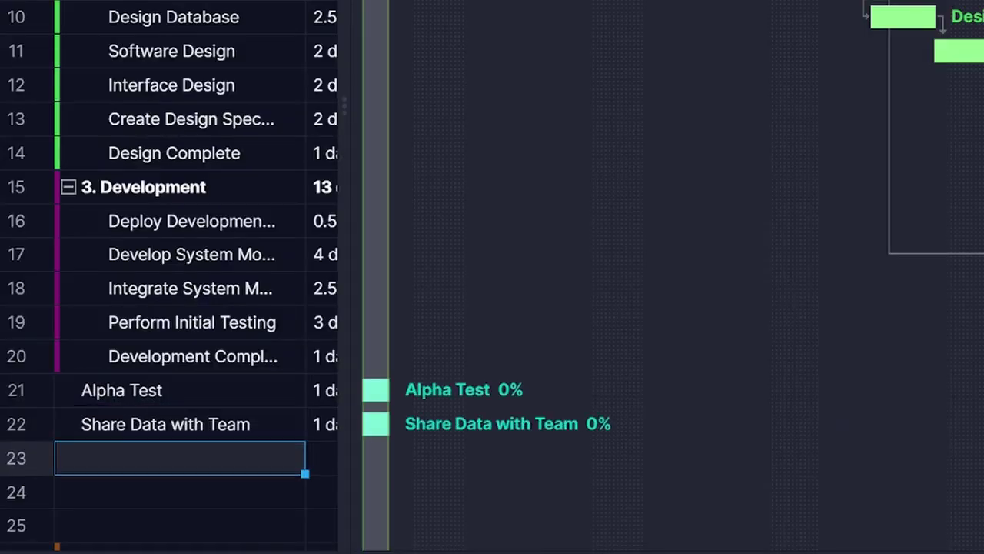
text(Development)
key(Return)
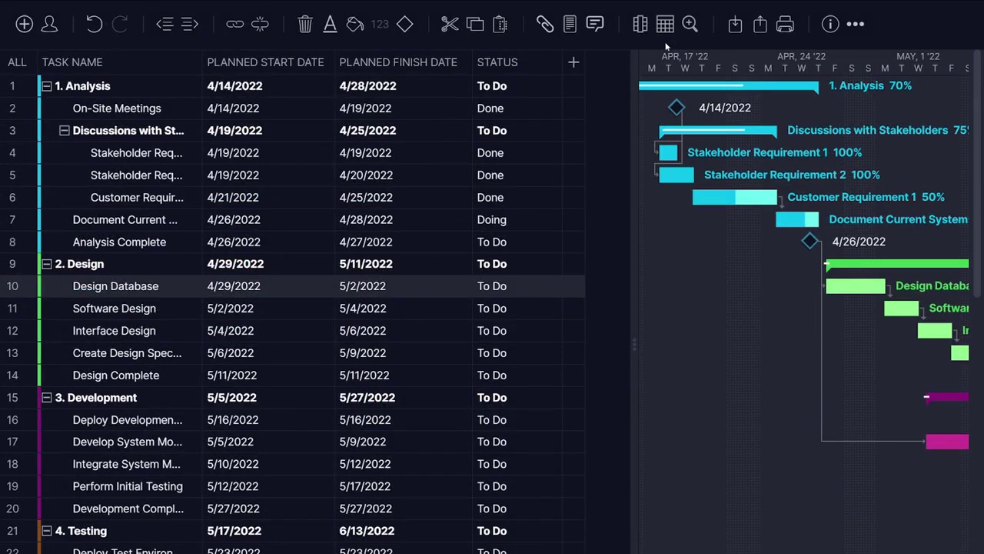
Step: Turn on Planned Cost in the Show/Hide column list so each task shows its dollar cost
click(641, 26)
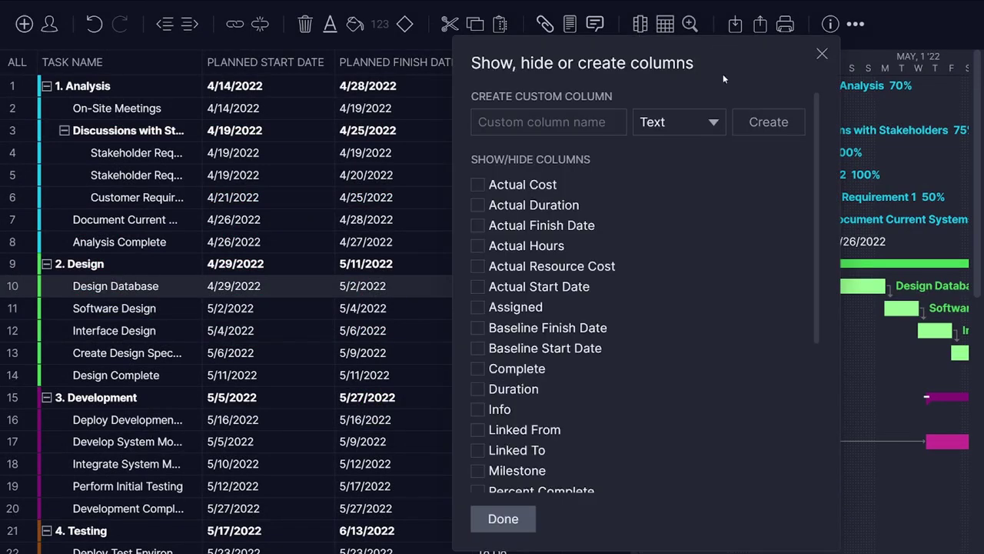
drag(818, 108, 838, 310)
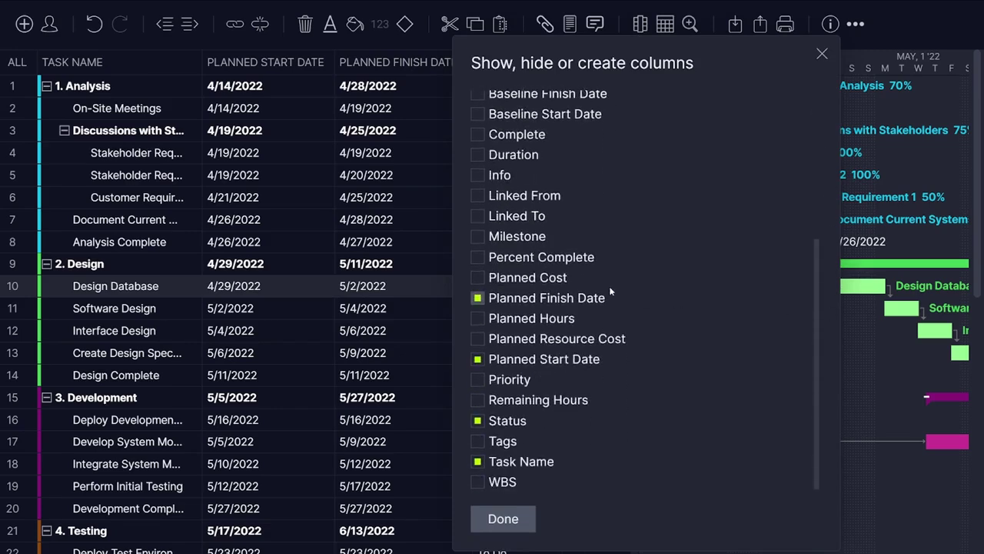
click(563, 278)
click(504, 518)
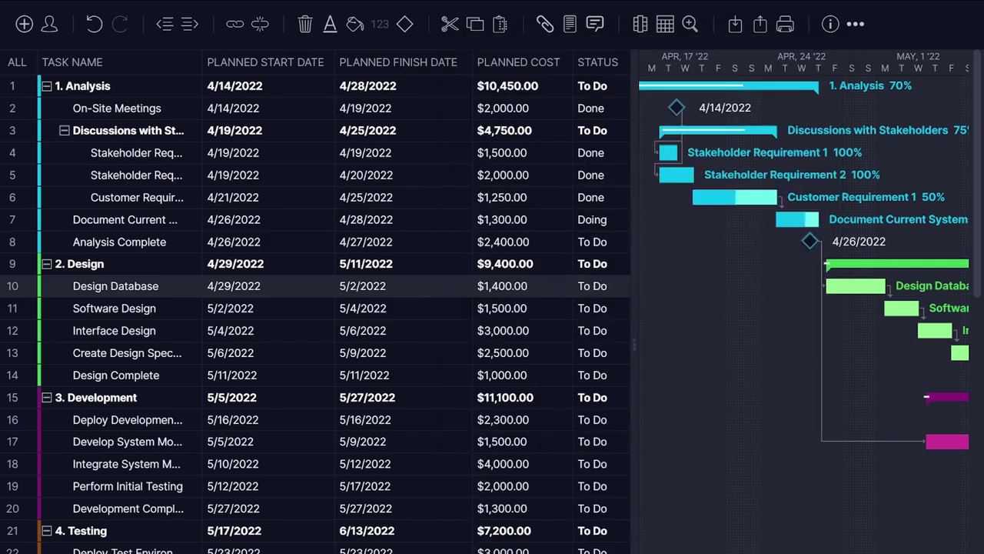
Step: Switch the account currency to New Zealand (NZD) from the Planned Cost number format settings
click(559, 62)
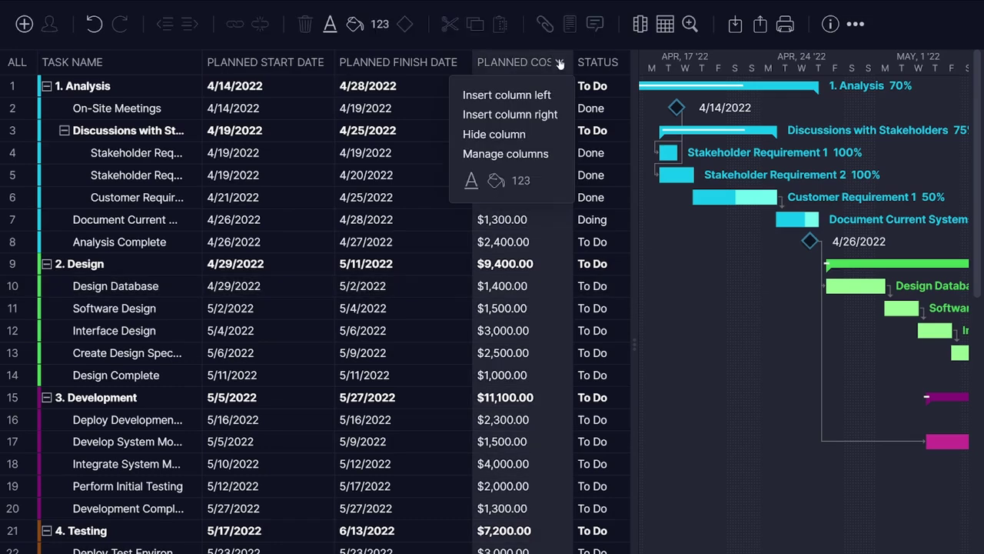
click(522, 182)
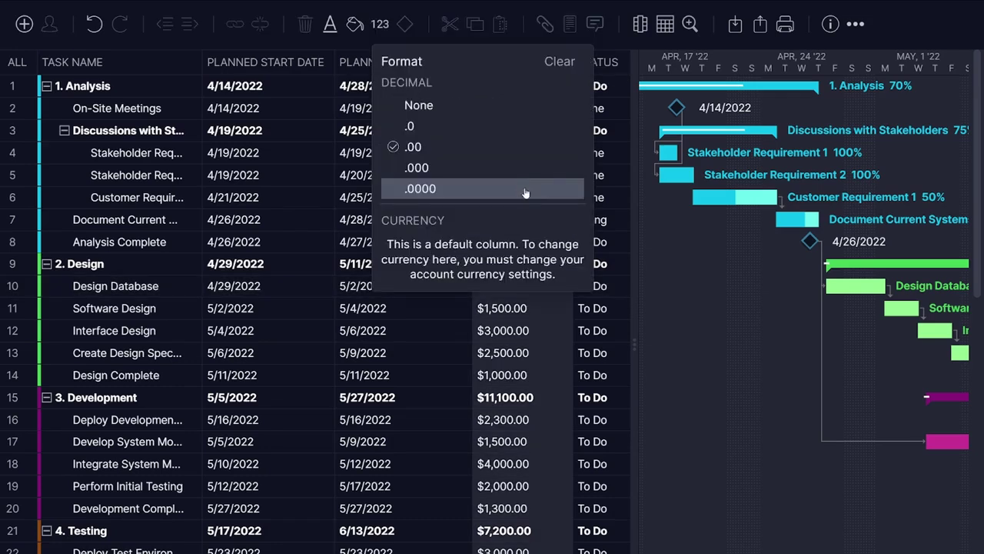
click(522, 280)
click(531, 332)
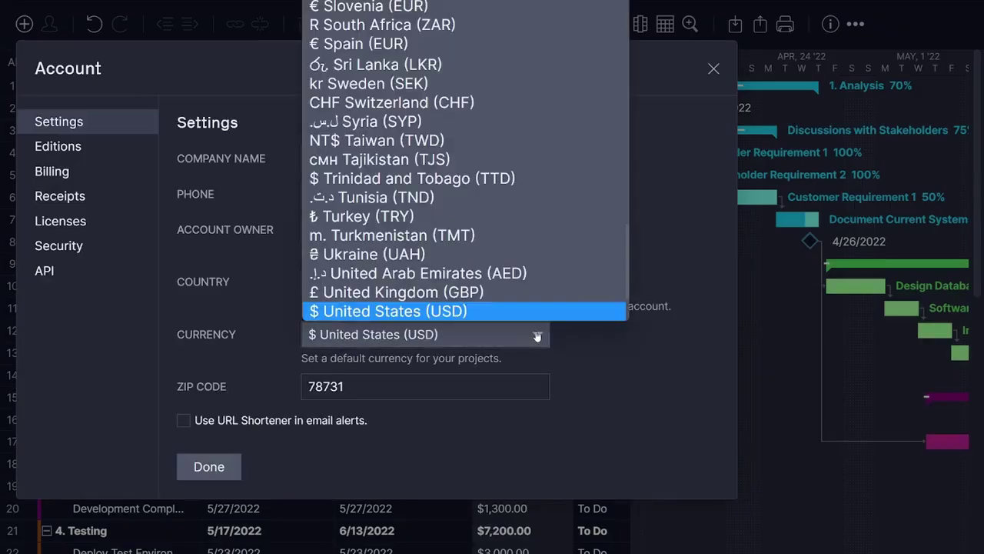
scroll(623, 246, up, 3)
scroll(630, 200, up, 5)
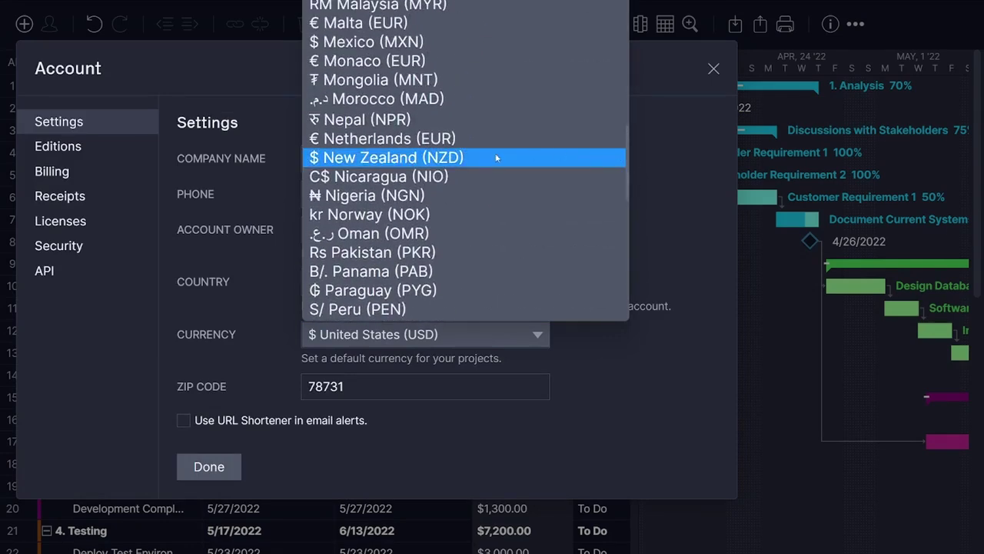
click(501, 157)
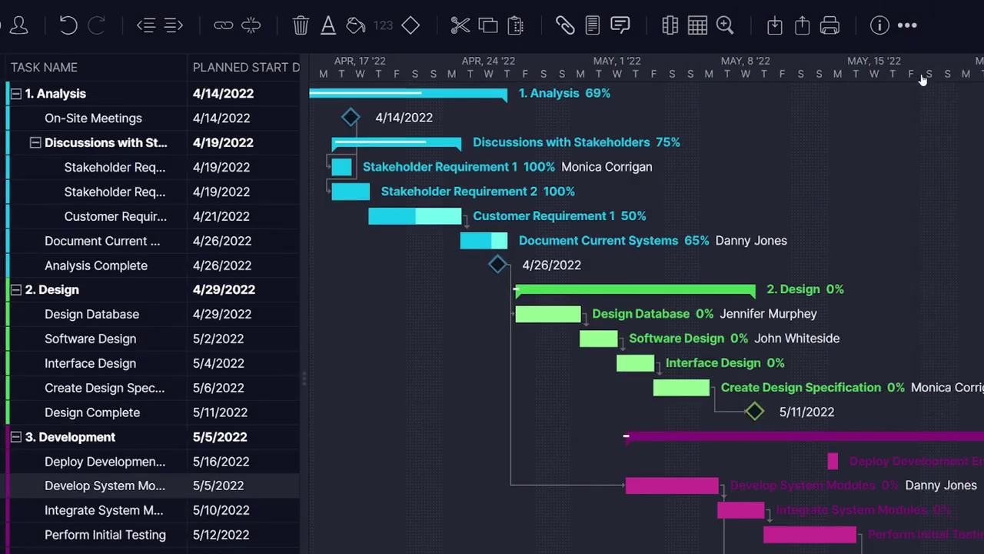
Step: Turn off % Complete in Gantt Settings, keeping Task Name and Assignee labels on the bars
click(909, 26)
click(919, 158)
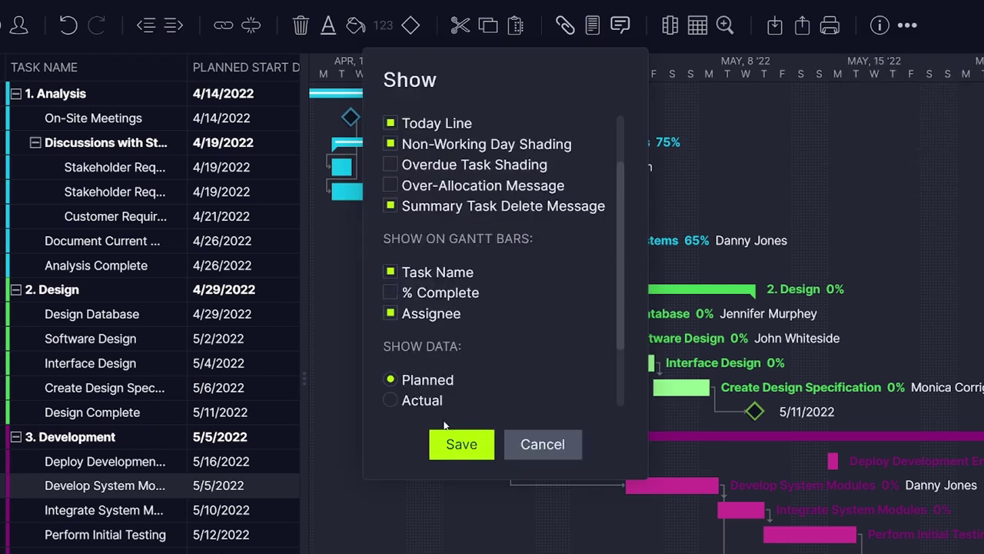
click(450, 446)
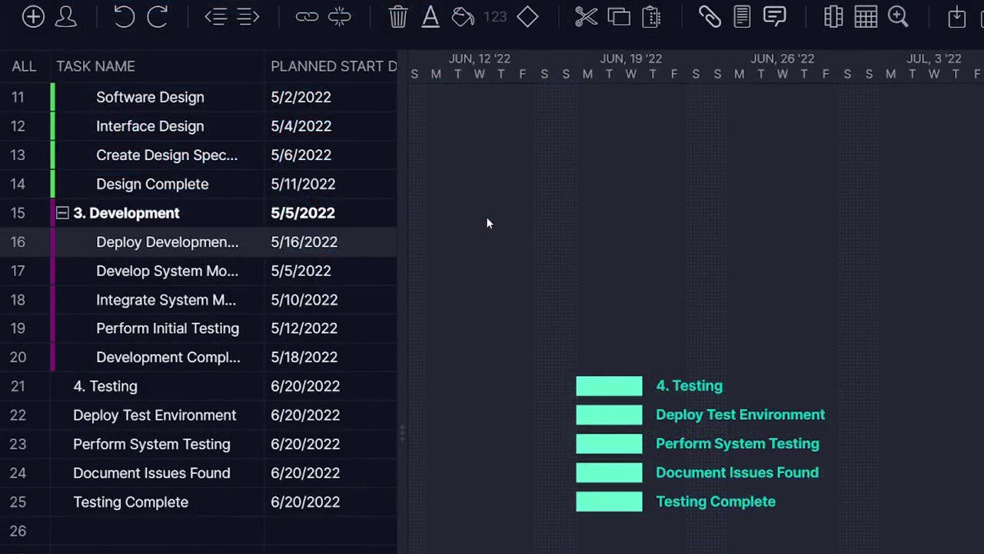
Step: Indent Deploy Test Environment through Testing Complete under the 4. Testing phase
click(18, 429)
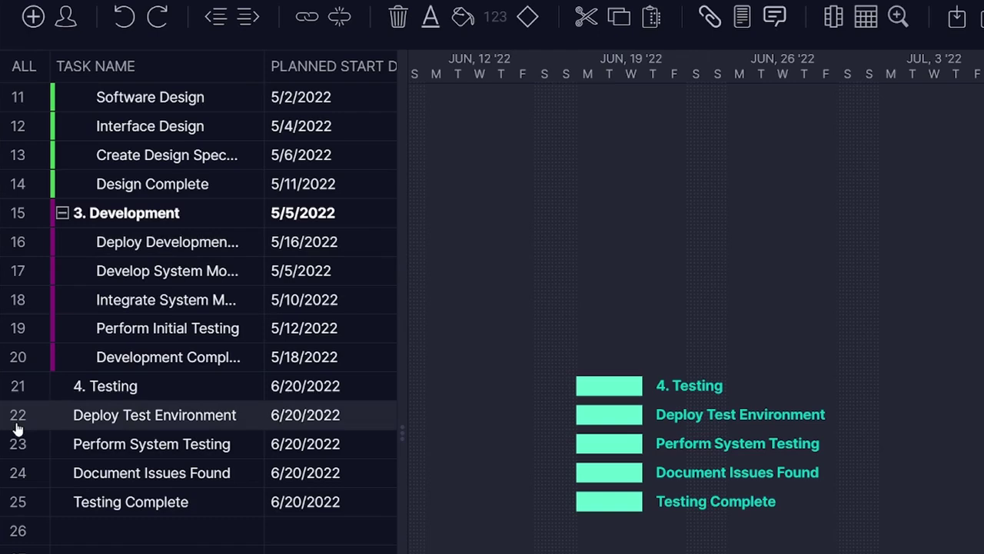
shift+click(25, 506)
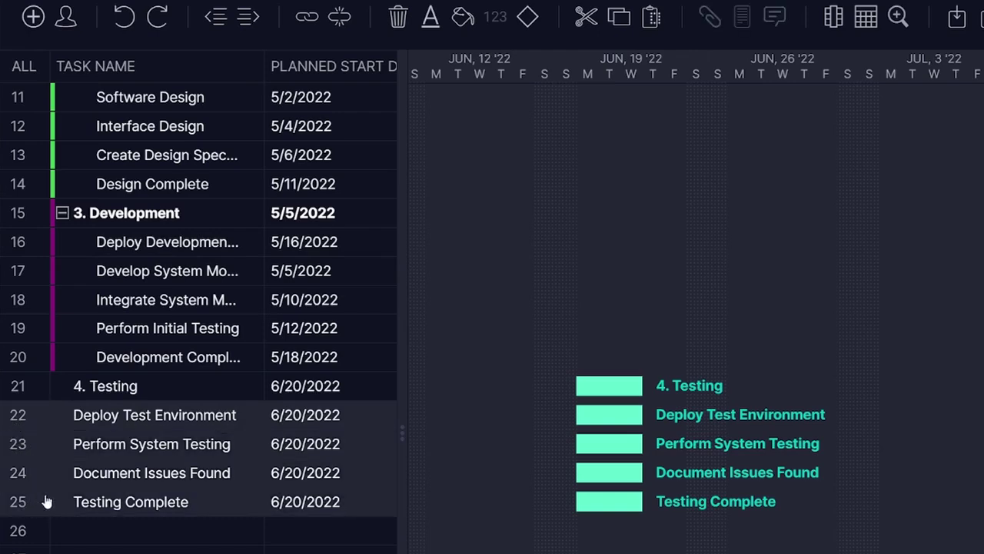
click(245, 28)
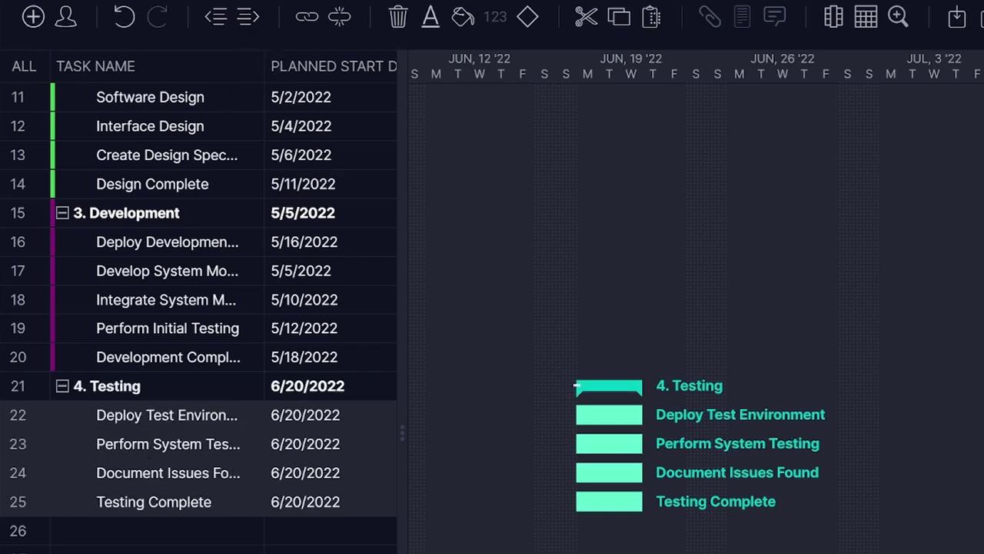
click(26, 510)
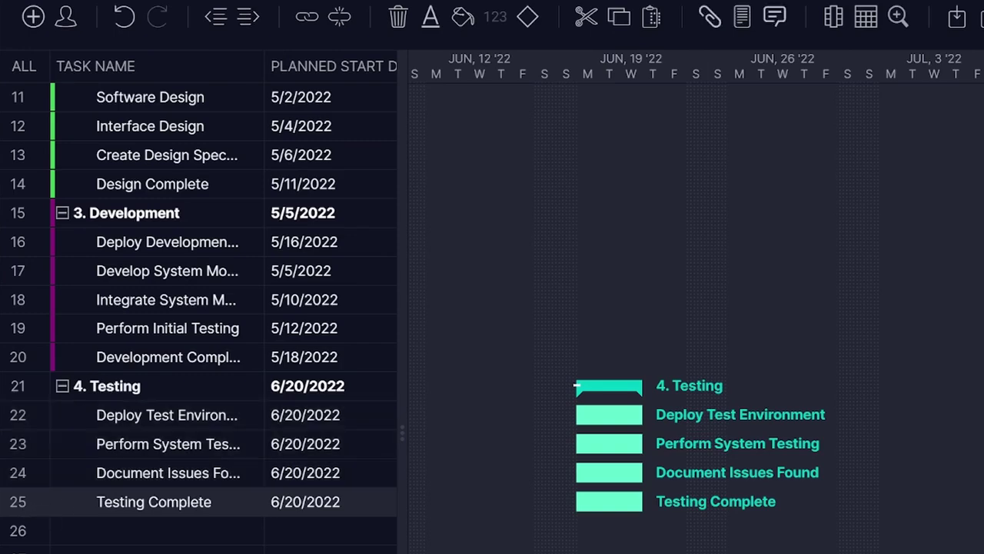
Step: Make Testing Complete a milestone and link Deploy Test Environment → Perform System Testing → Document Issues Found
click(529, 28)
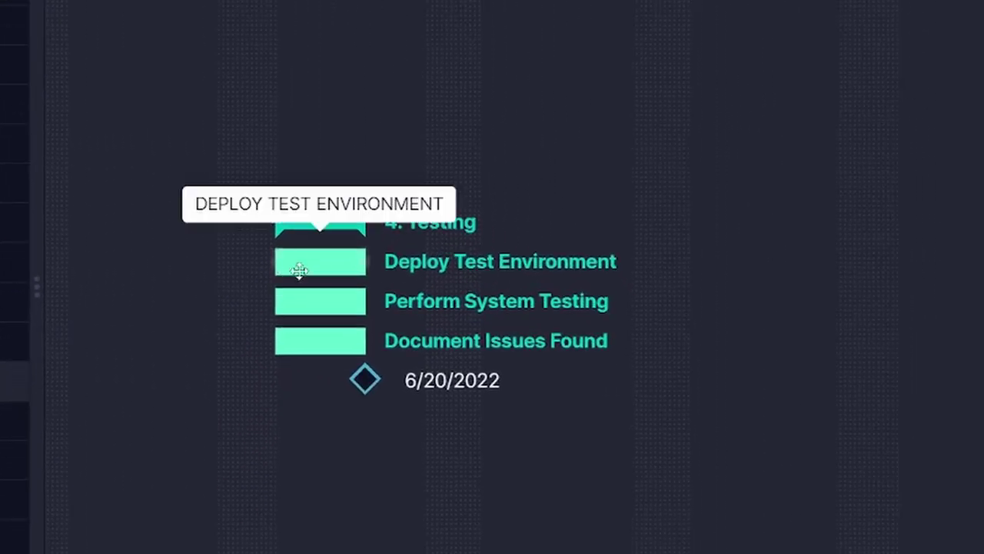
click(319, 261)
drag(319, 261, 322, 301)
click(446, 300)
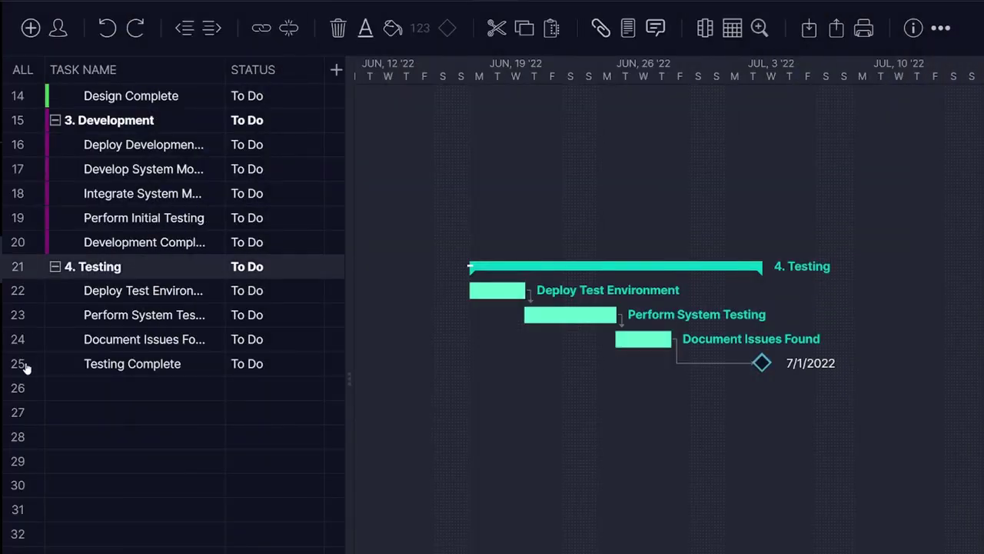
Step: Give the Testing rows 21–25 the blue Gantt Color swatch
shift+click(25, 368)
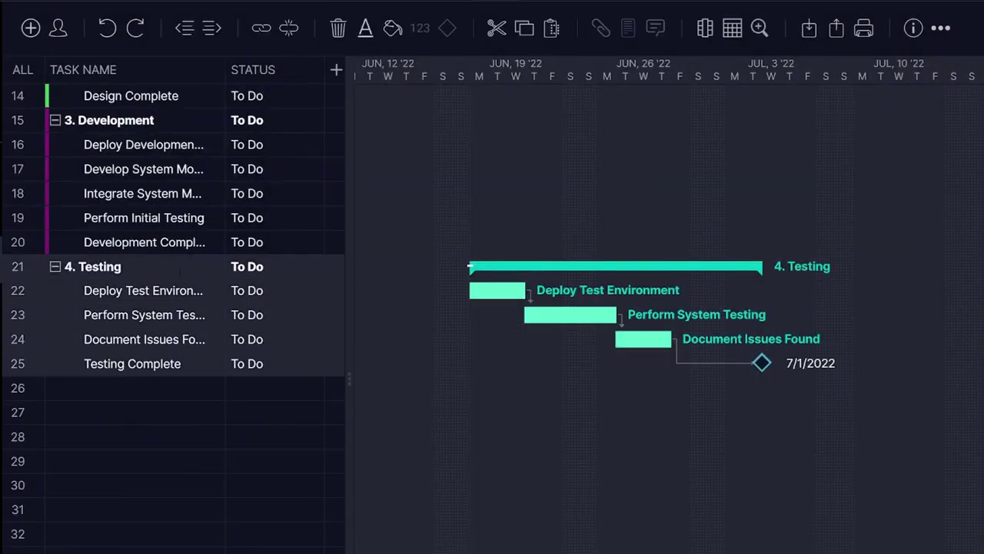
click(393, 28)
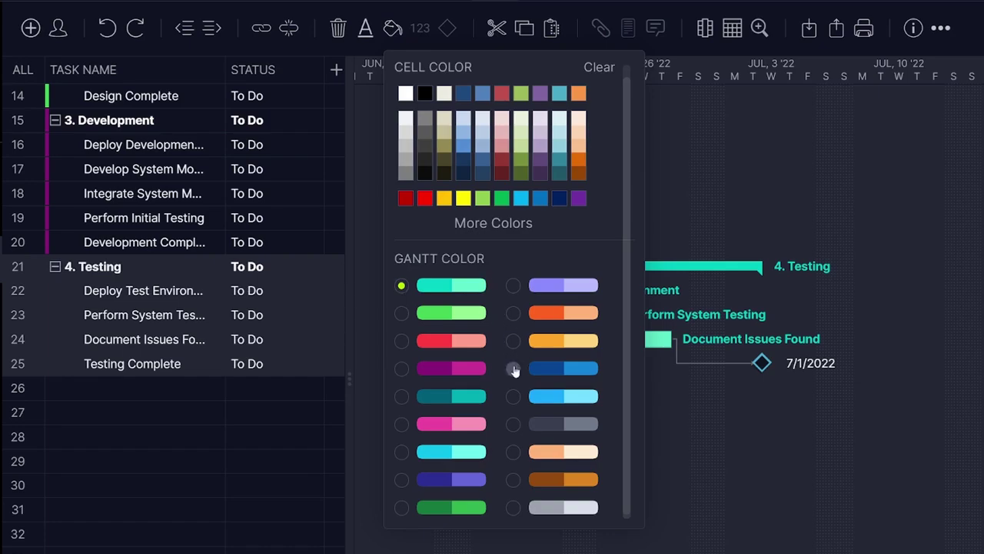
click(513, 368)
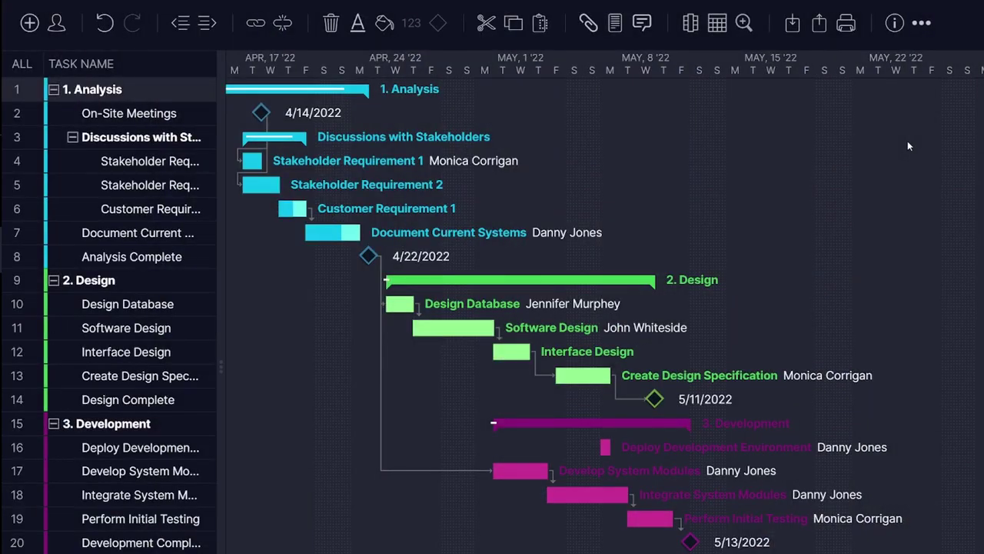
Step: Apply the Summary tasks filter to the 5Gigs IT Gantt chart
click(922, 24)
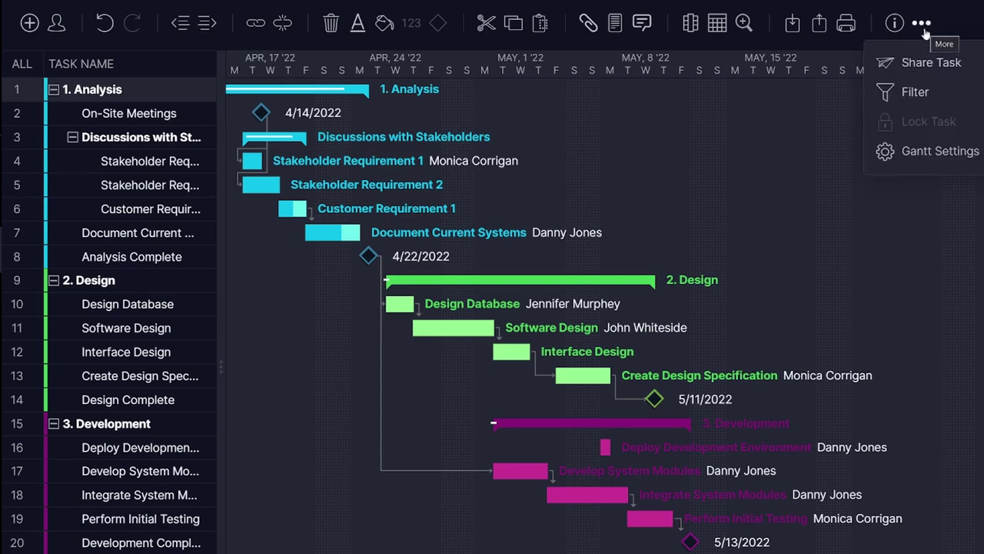
click(919, 93)
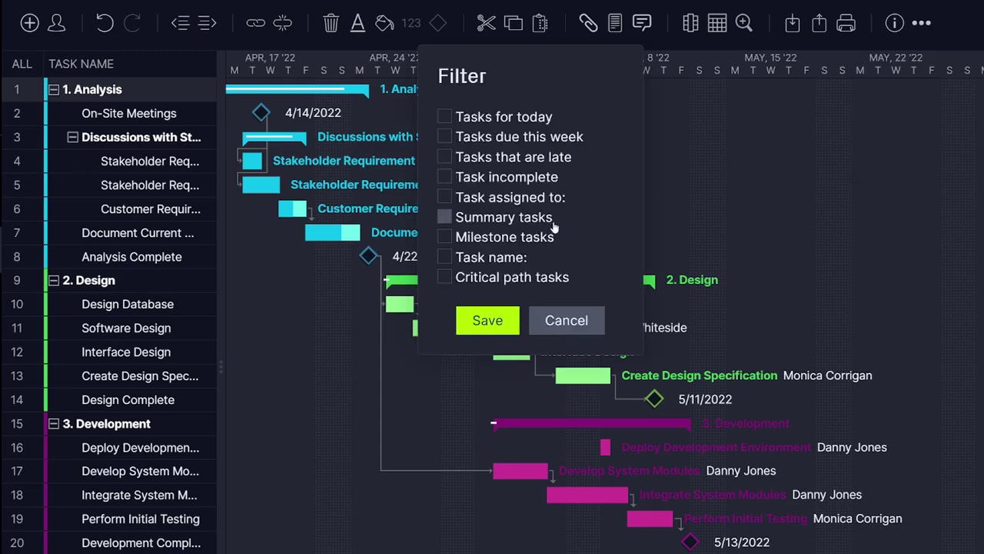
click(488, 320)
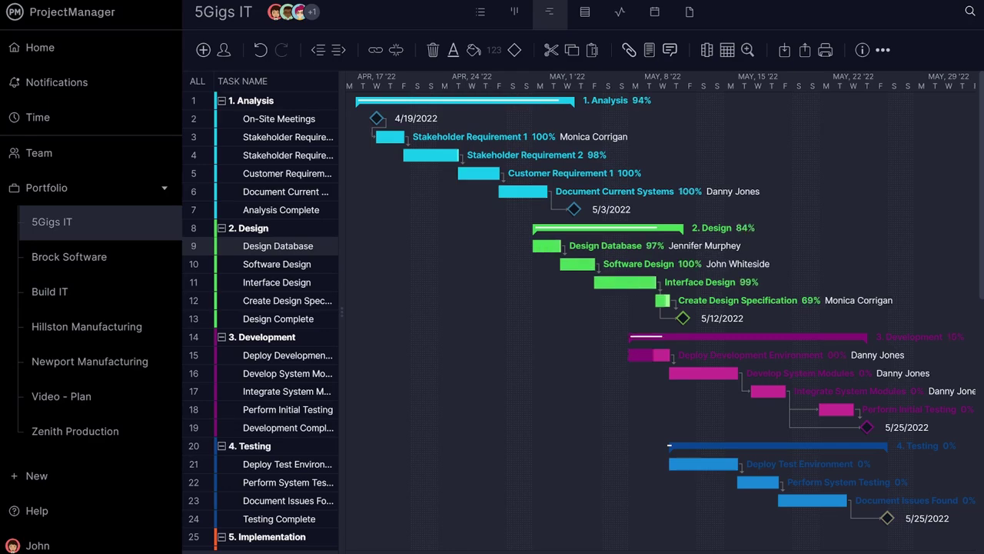
Step: Assign two more team members to Design Database with 8 and 6 hours
right_click(237, 237)
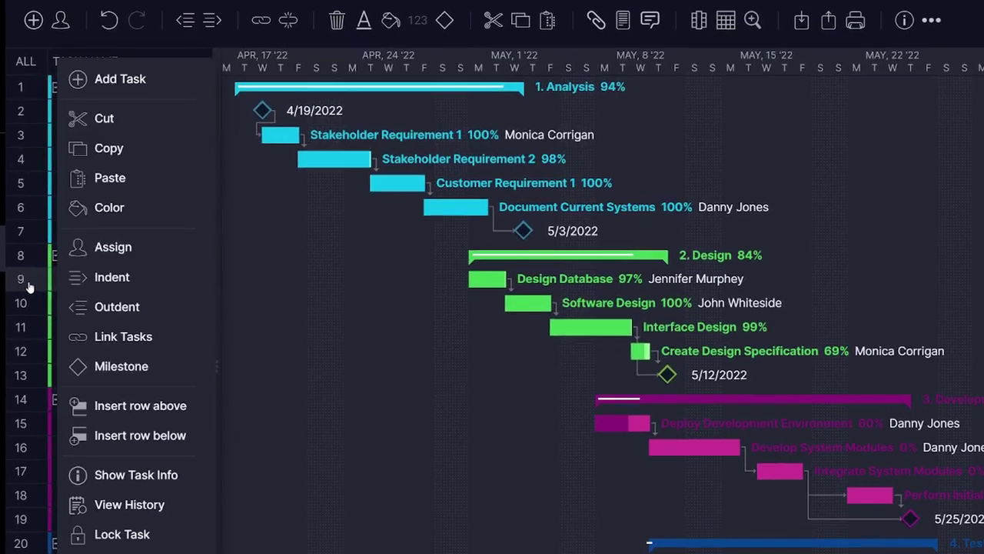
click(113, 248)
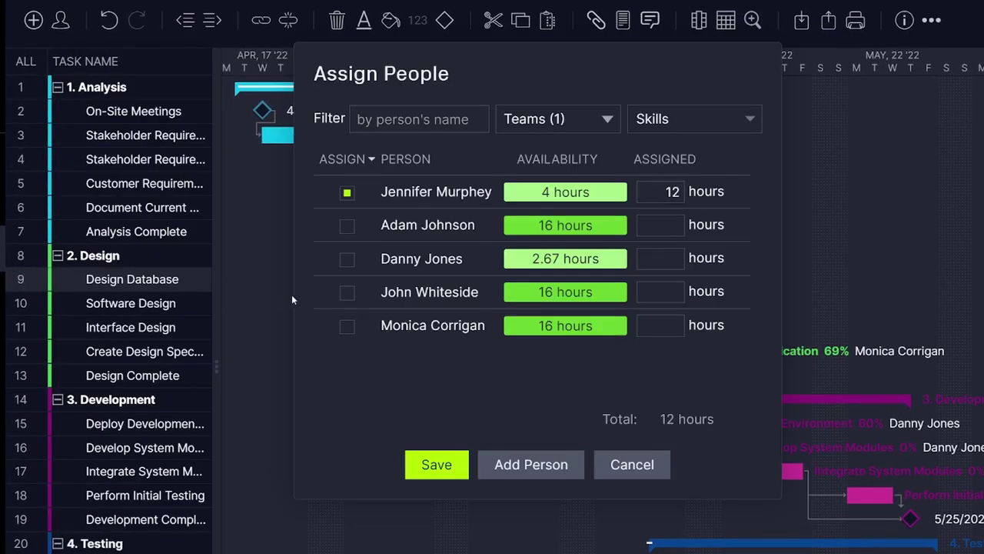
click(347, 293)
text(8)
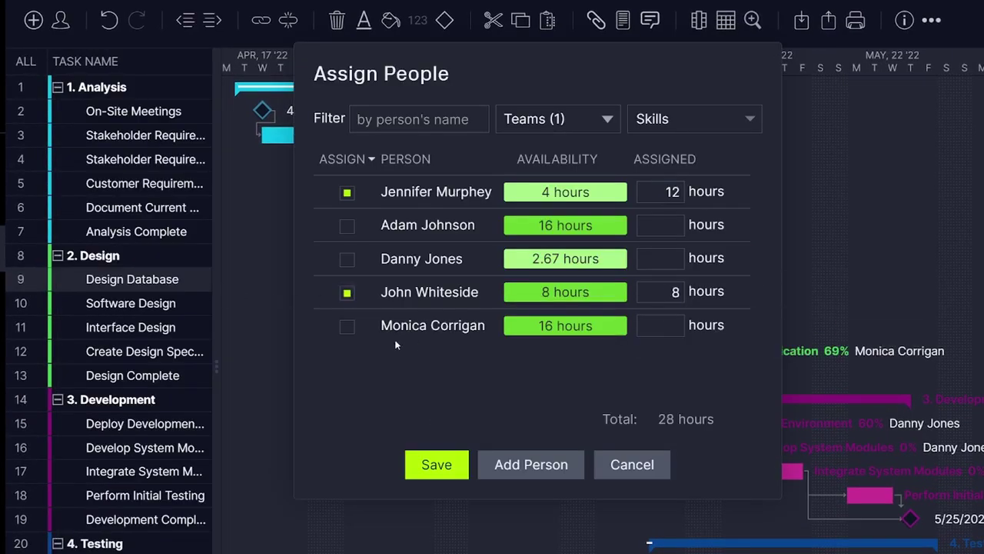
click(347, 327)
text(6)
click(436, 465)
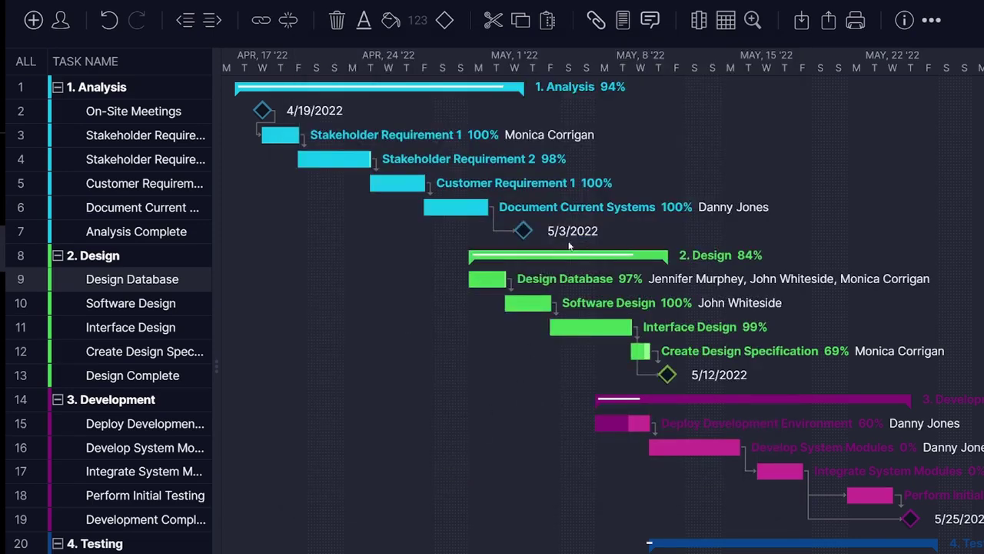
Step: Attach the Development Tasks PDF to the Design Database task
click(596, 22)
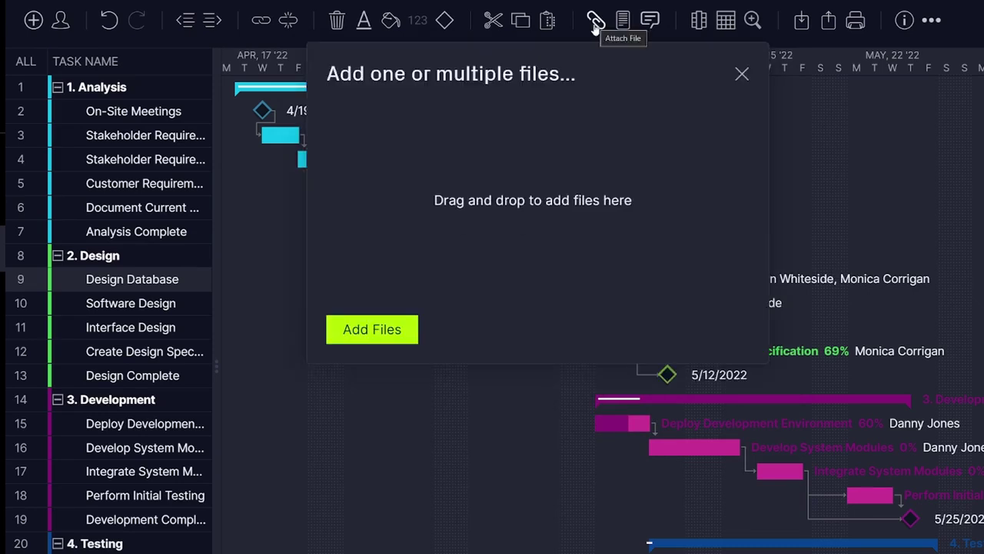
click(390, 331)
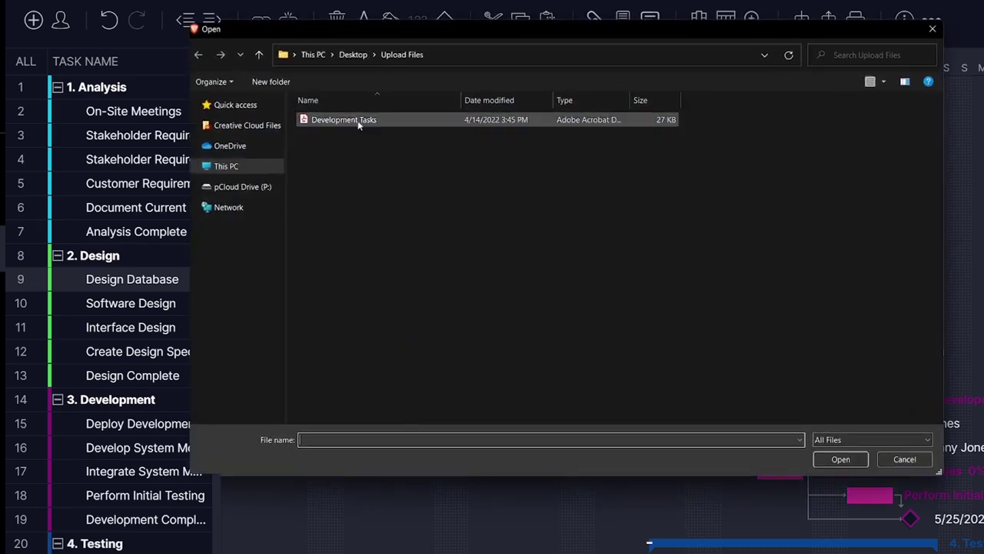
click(358, 120)
click(849, 464)
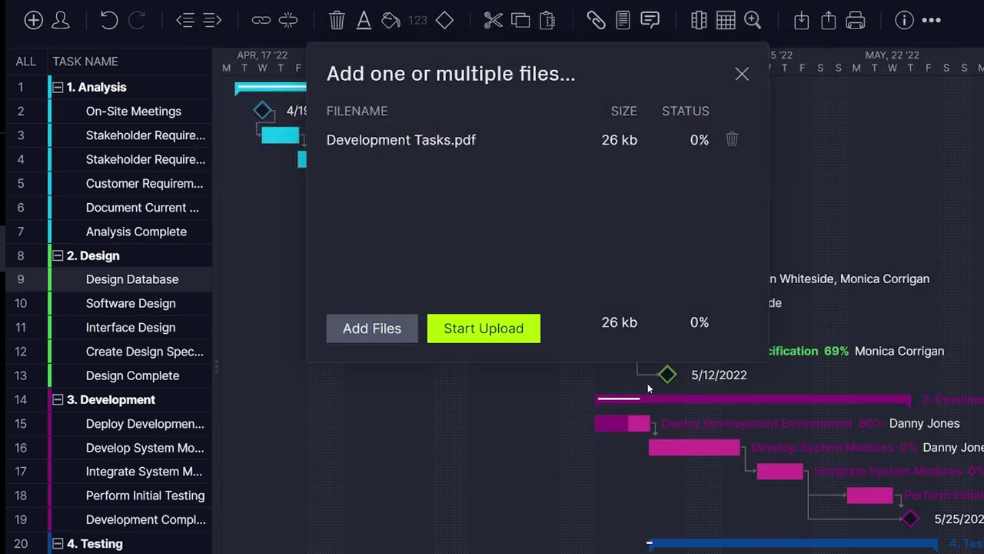
click(516, 329)
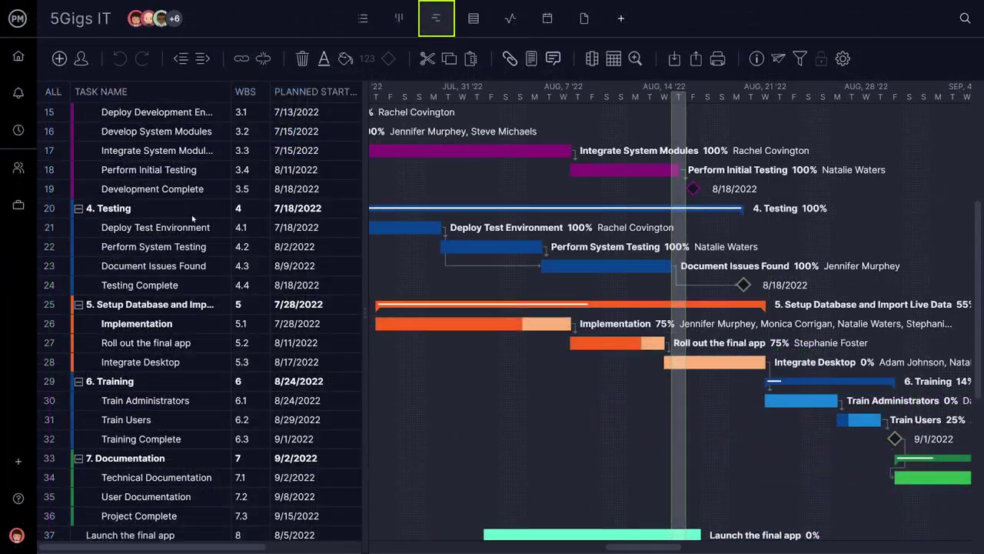
Step: Show the 5Gigs IT tasks in Board view and open the Design task card
mouse_move(18, 130)
click(33, 65)
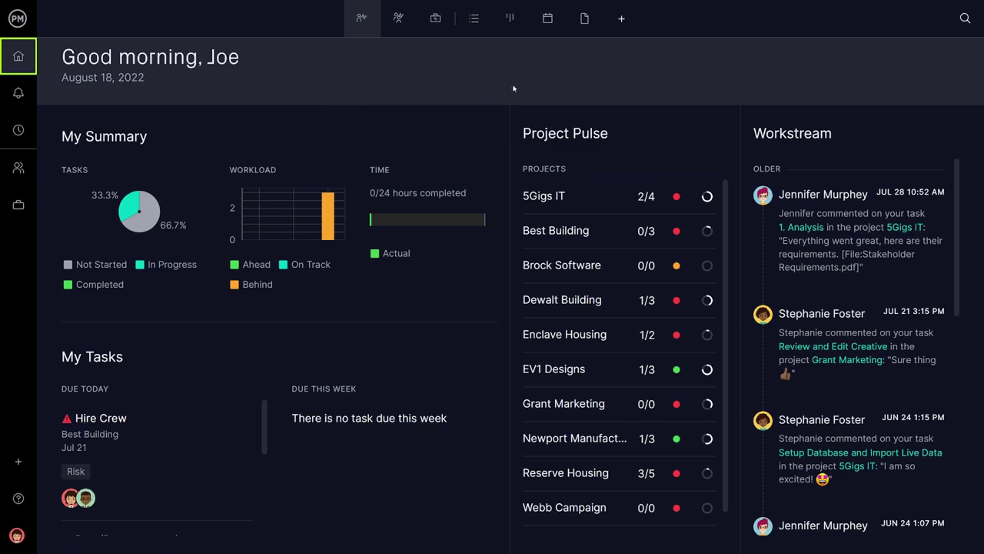
click(509, 19)
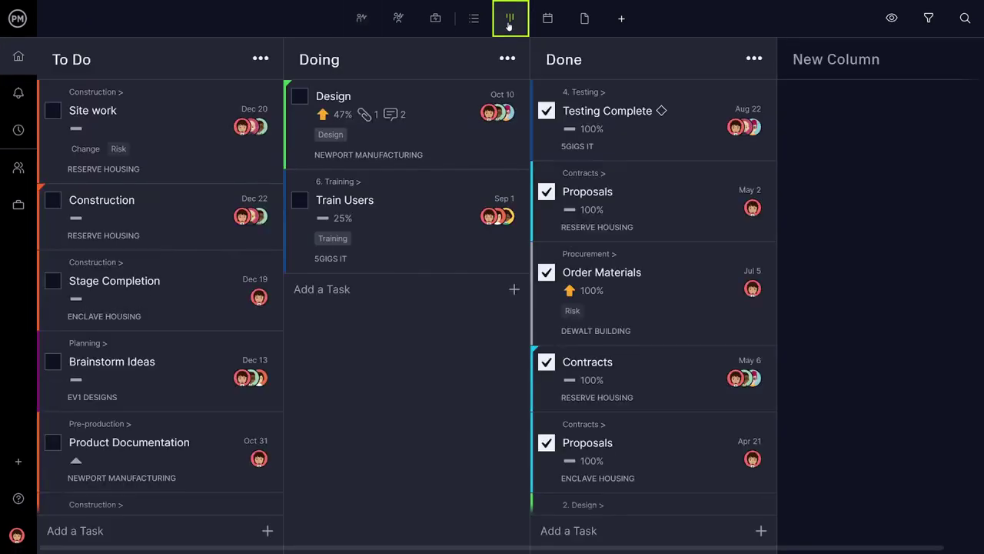
click(456, 115)
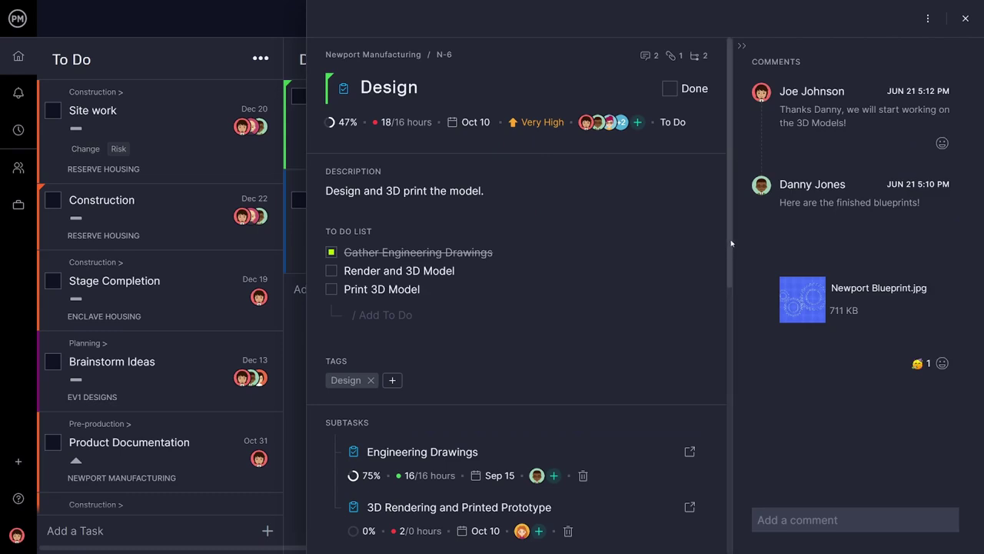
drag(731, 243, 723, 387)
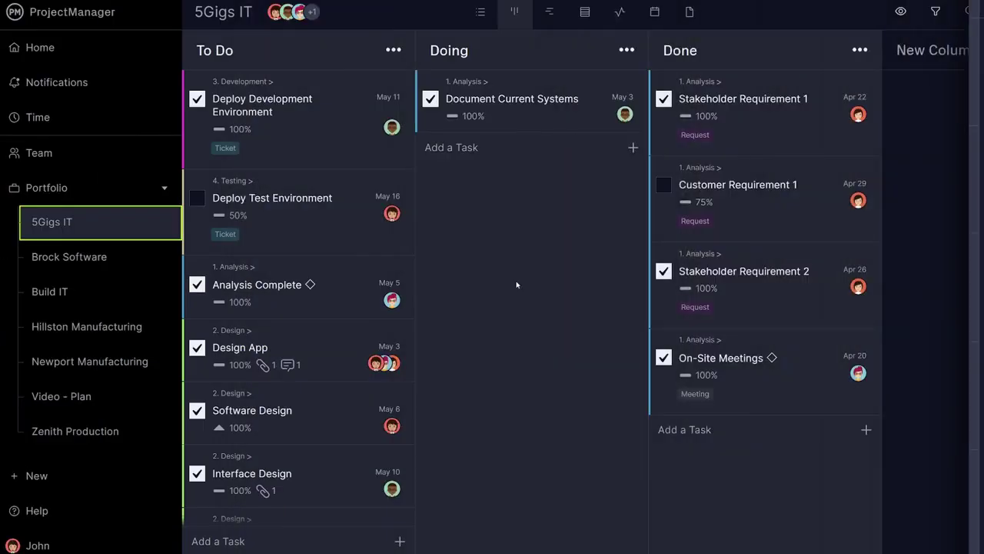
Step: Run a Project Status report for 5Gigs IT with the Complete and Priority columns added
click(84, 190)
click(584, 12)
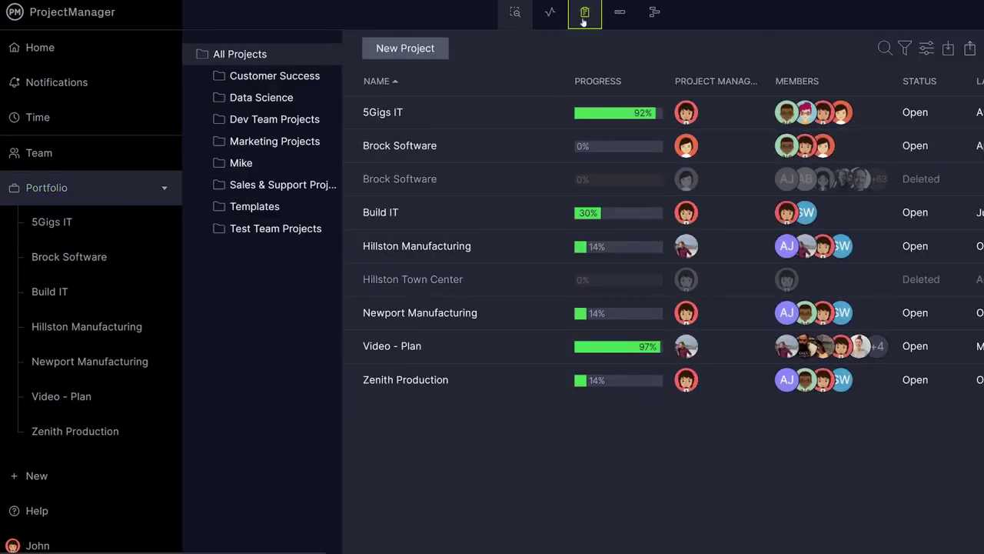
click(593, 322)
click(592, 339)
click(592, 385)
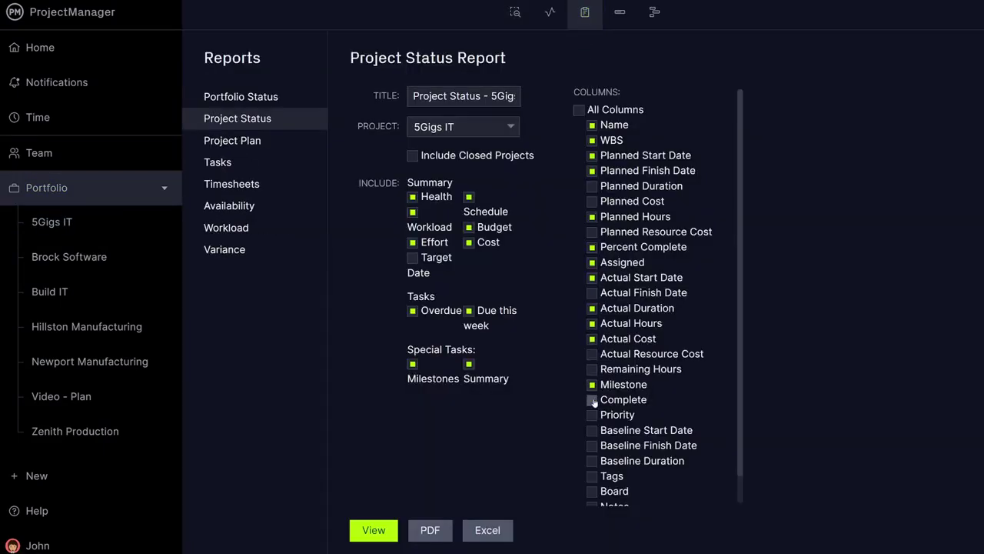
click(592, 415)
click(379, 536)
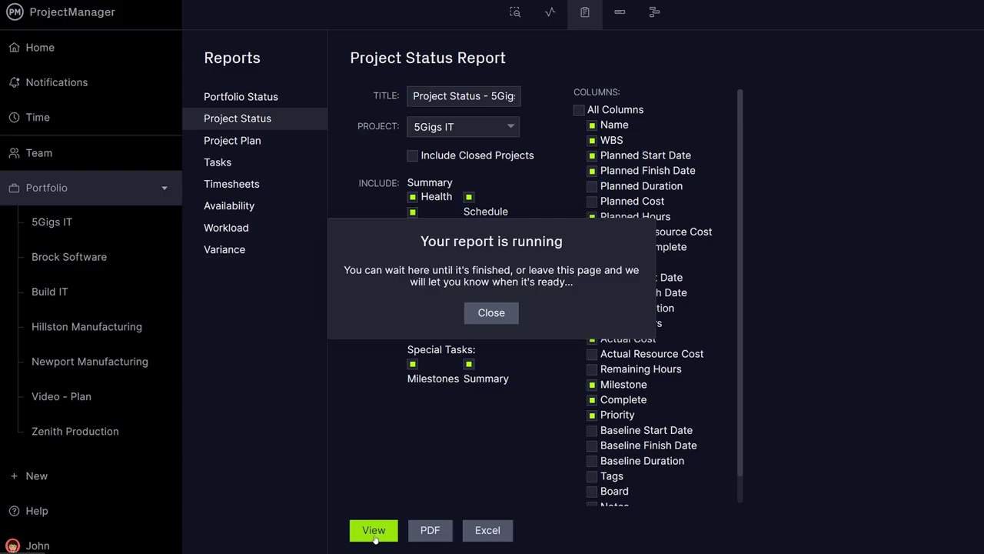
Step: Open the finished status report and scroll through its health, summary and milestones
click(463, 301)
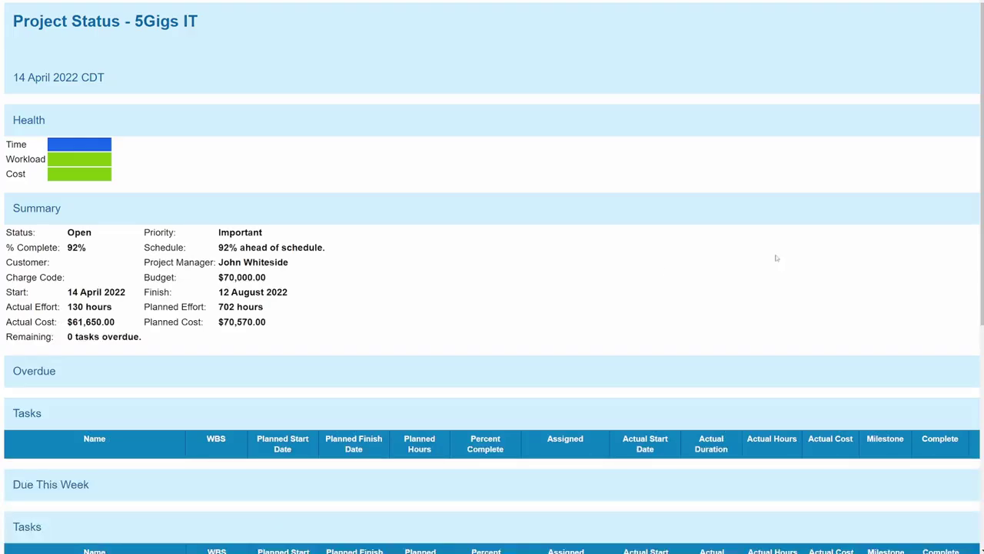
scroll(776, 258, down, 2)
scroll(776, 259, down, 2)
scroll(776, 259, down, 1)
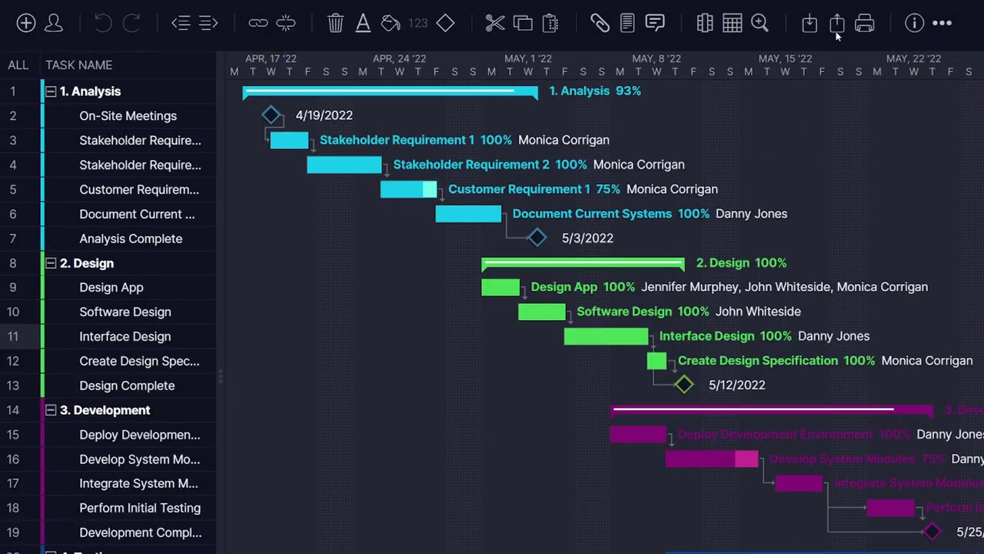
Step: Export the 5Gigs IT tasks as a CSV file, set to run offline
click(837, 31)
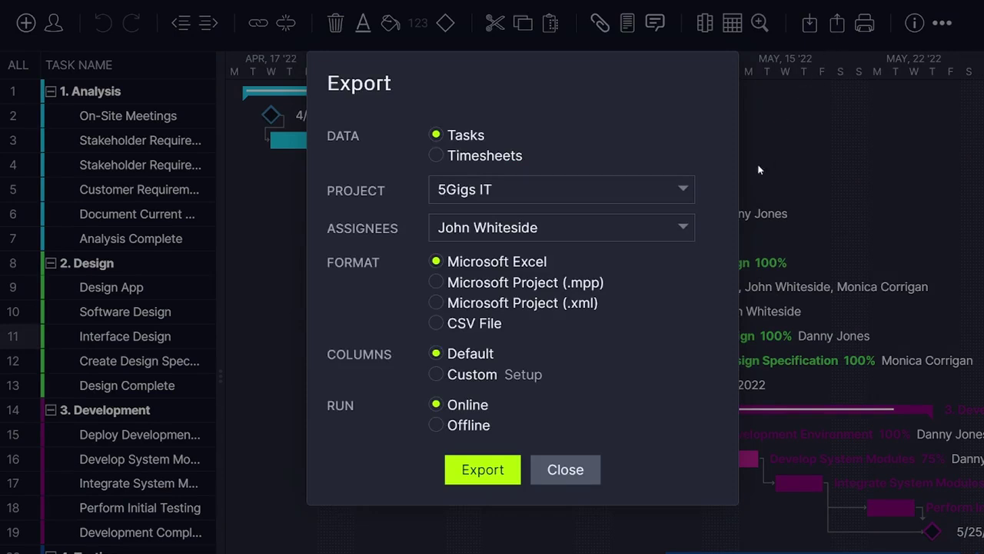
click(485, 326)
click(473, 427)
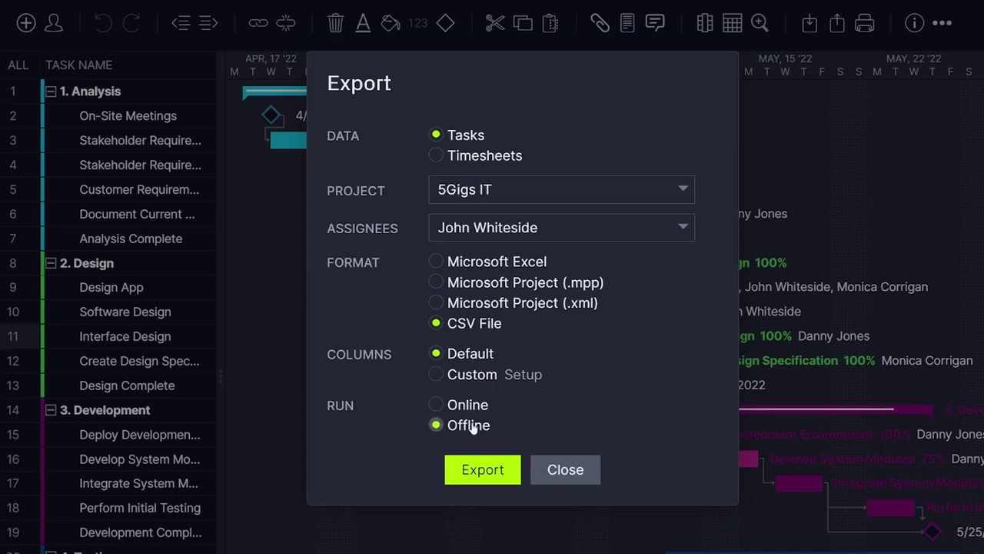
click(480, 469)
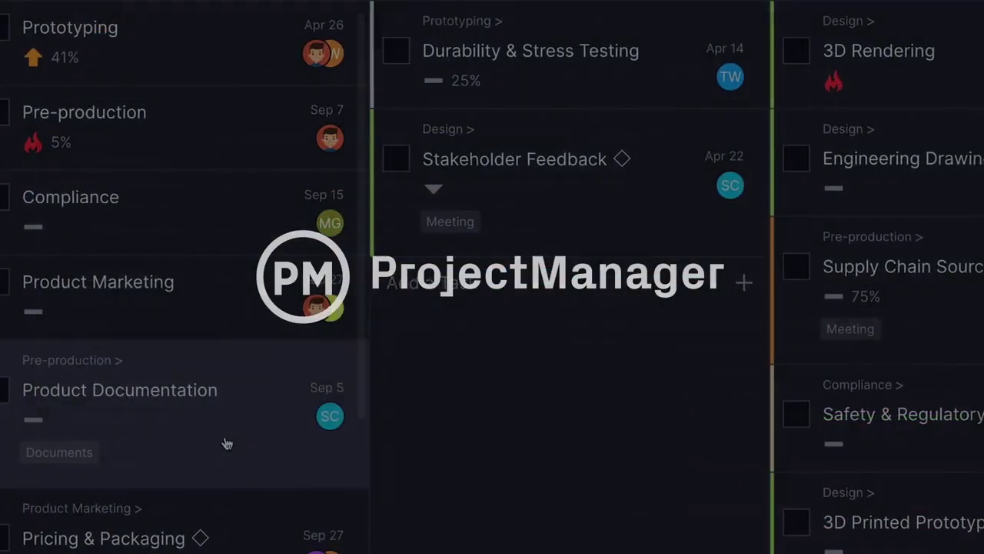
Step: Drag the Product Documentation card from the left column into the middle board column
drag(227, 443, 479, 345)
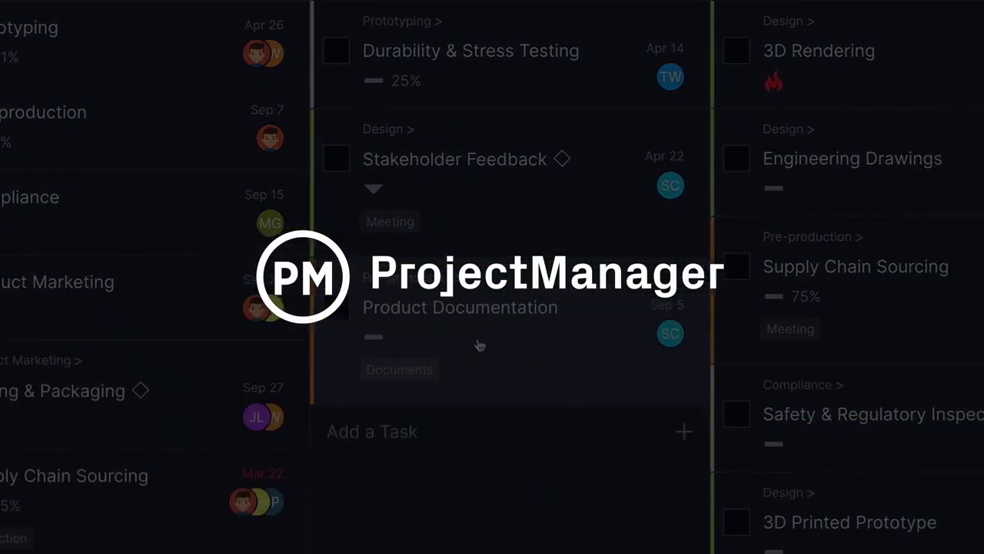